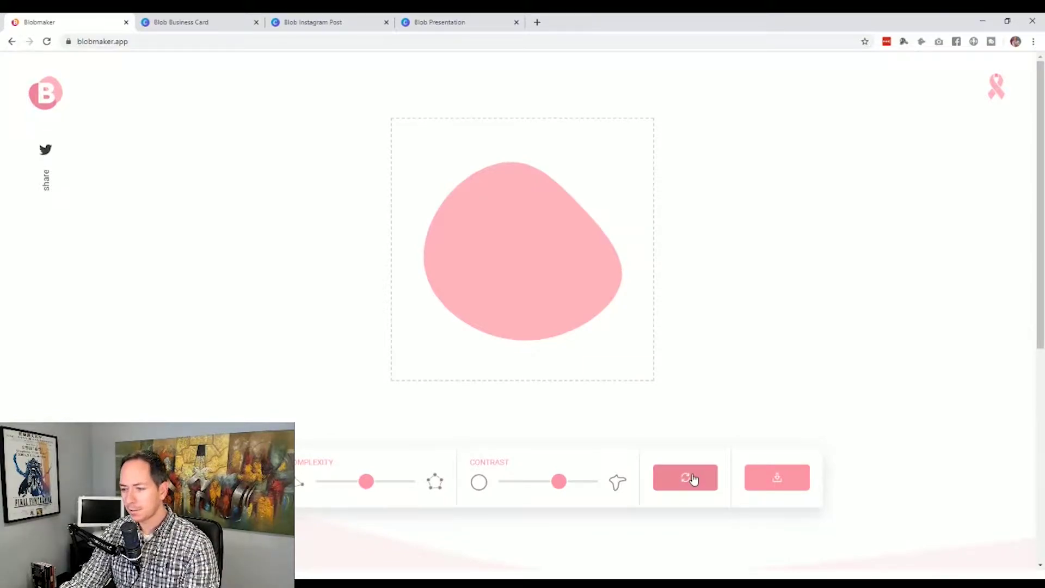
Step: Regenerate the Blobmaker blob twice to get a new random pink shape
click(692, 479)
click(690, 480)
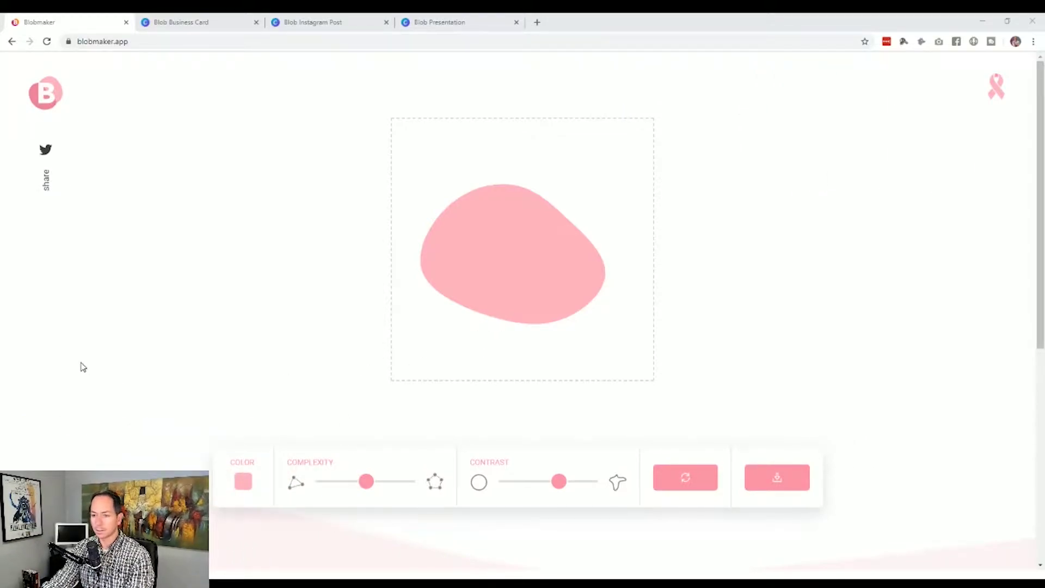
Step: Make the blob orange and raise its complexity and contrast
click(245, 482)
click(248, 509)
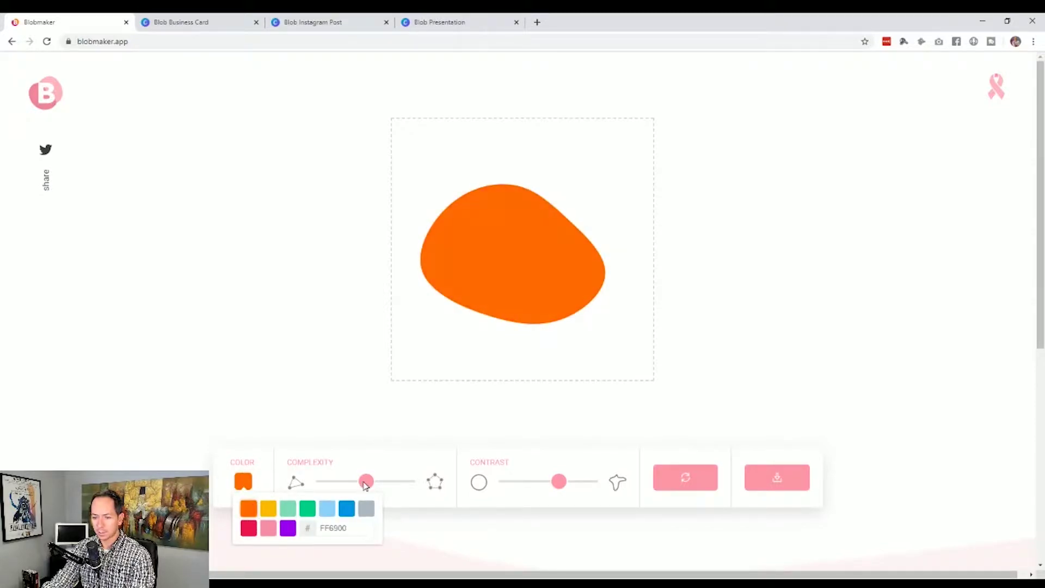
click(341, 486)
drag(327, 482, 391, 481)
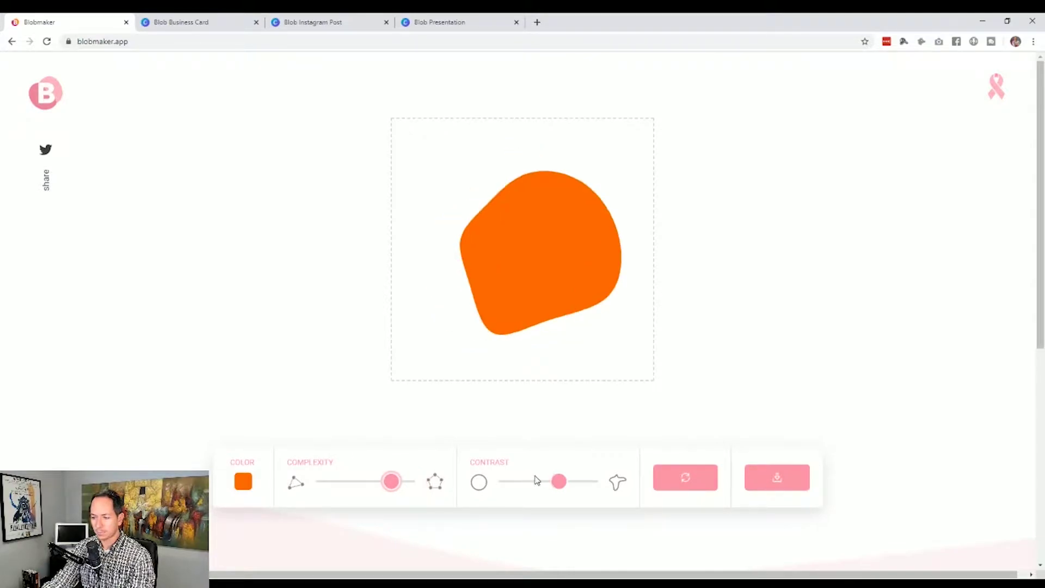
mouse_move(558, 481)
mouse_down()
mouse_move(497, 482)
mouse_move(599, 481)
mouse_move(569, 481)
mouse_up()
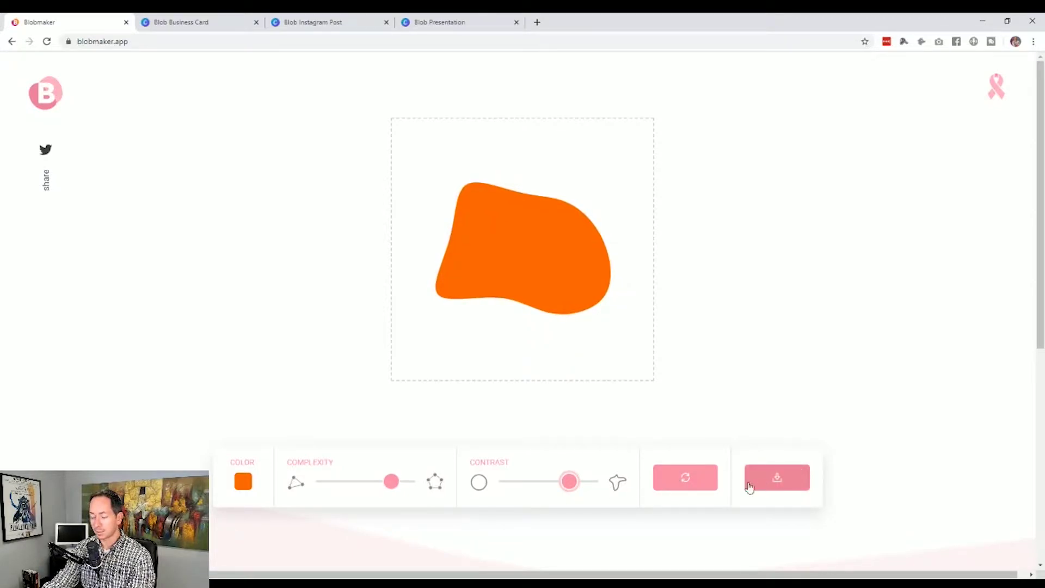
Step: Regenerate the orange blob repeatedly until it has a rounded, wide shape
click(688, 484)
click(688, 483)
click(688, 484)
click(690, 490)
click(689, 488)
click(688, 484)
click(686, 486)
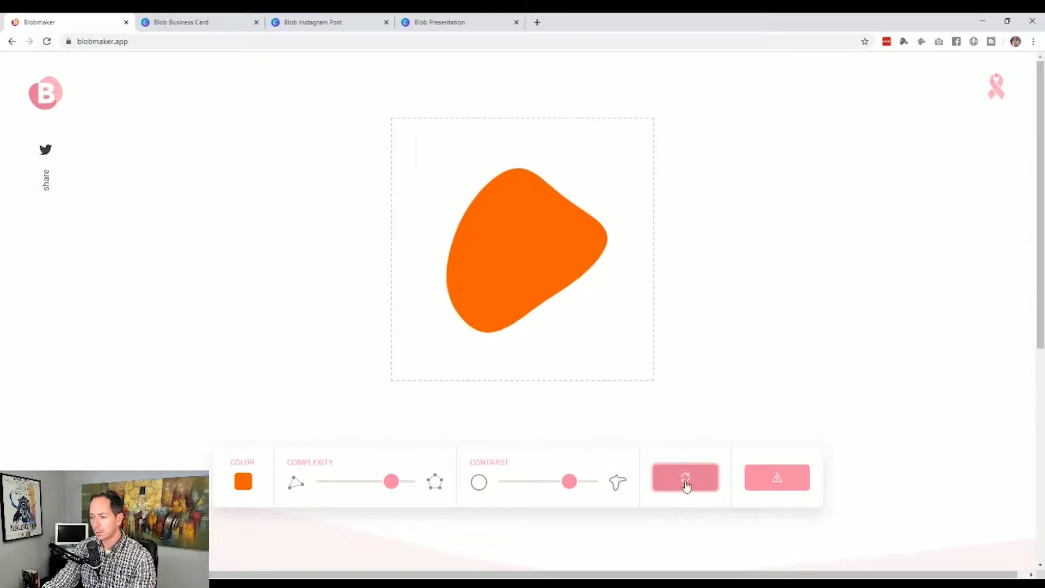
click(688, 484)
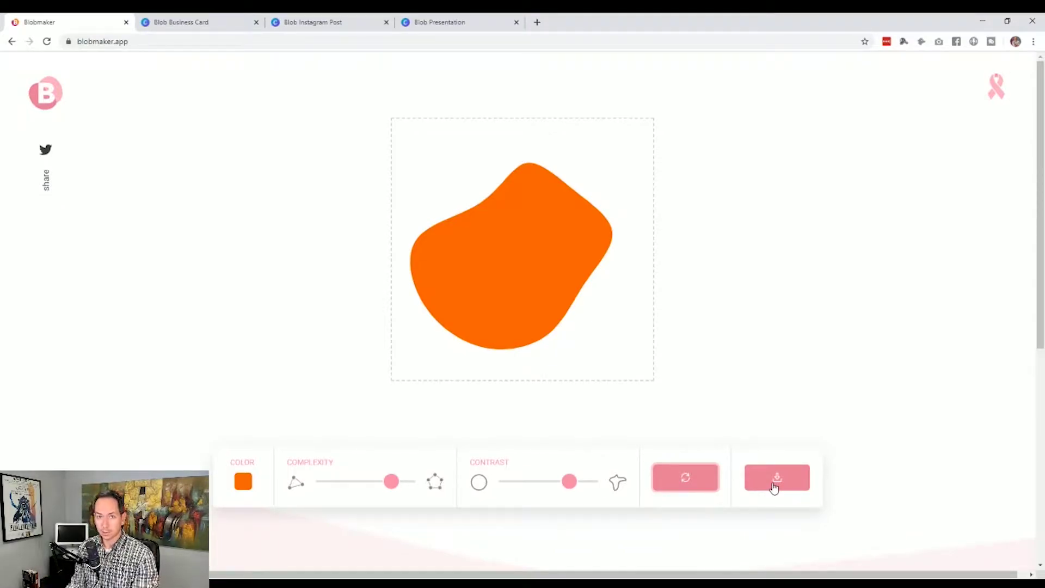
Step: Add the uploaded light-blue blob to the Blob Business Card design
click(210, 25)
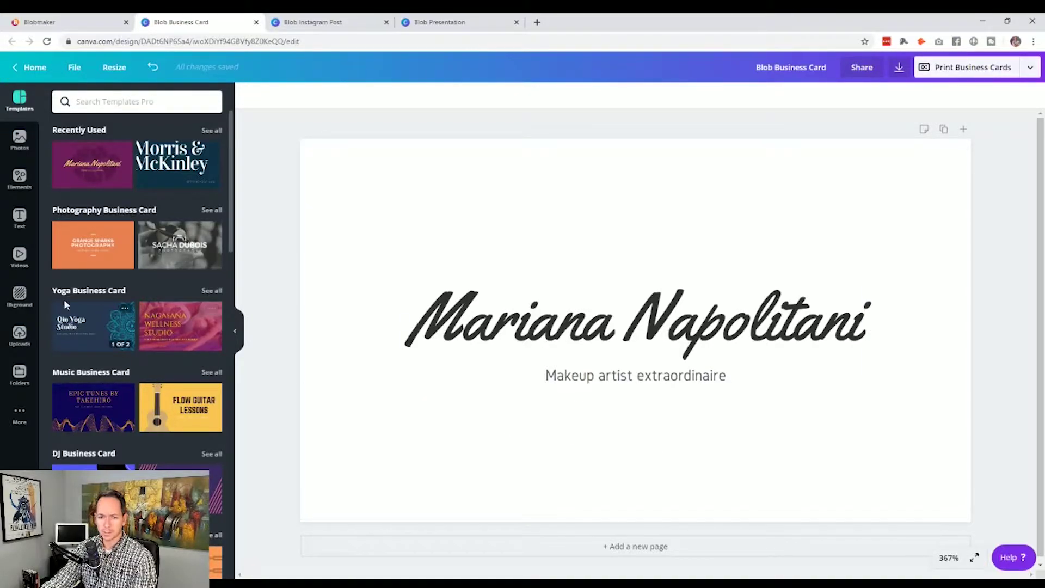
click(20, 334)
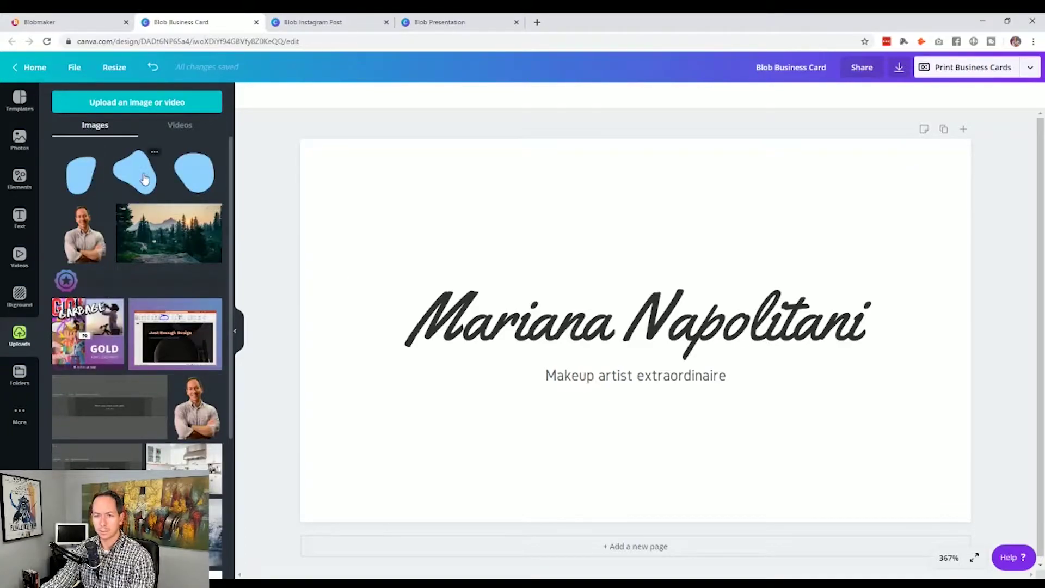
click(144, 174)
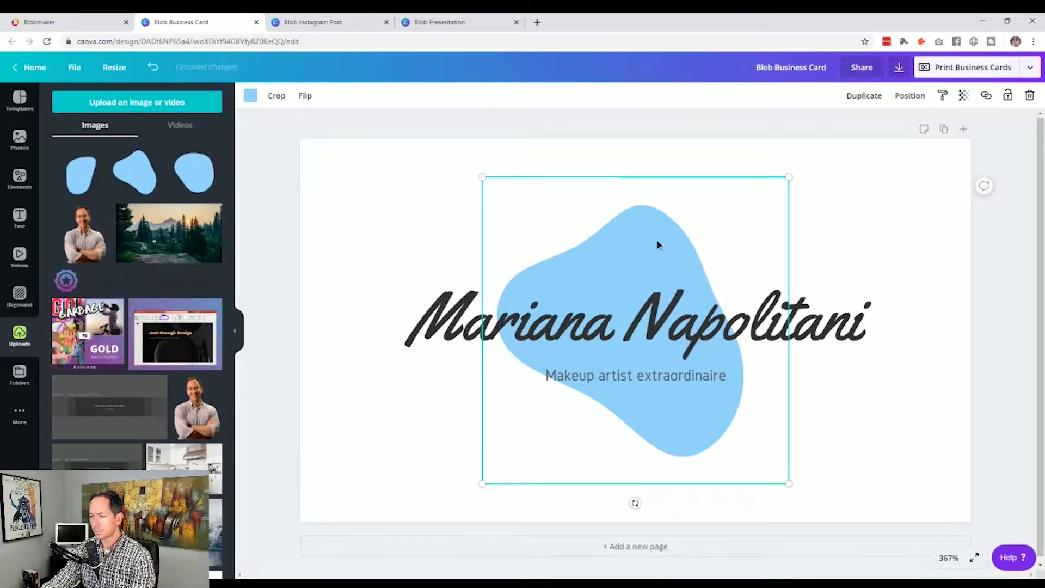
Step: Enlarge the blob and position it behind the name, extending off the right edge
mouse_move(660, 244)
mouse_down()
mouse_move(695, 233)
mouse_move(663, 236)
mouse_up()
click(361, 222)
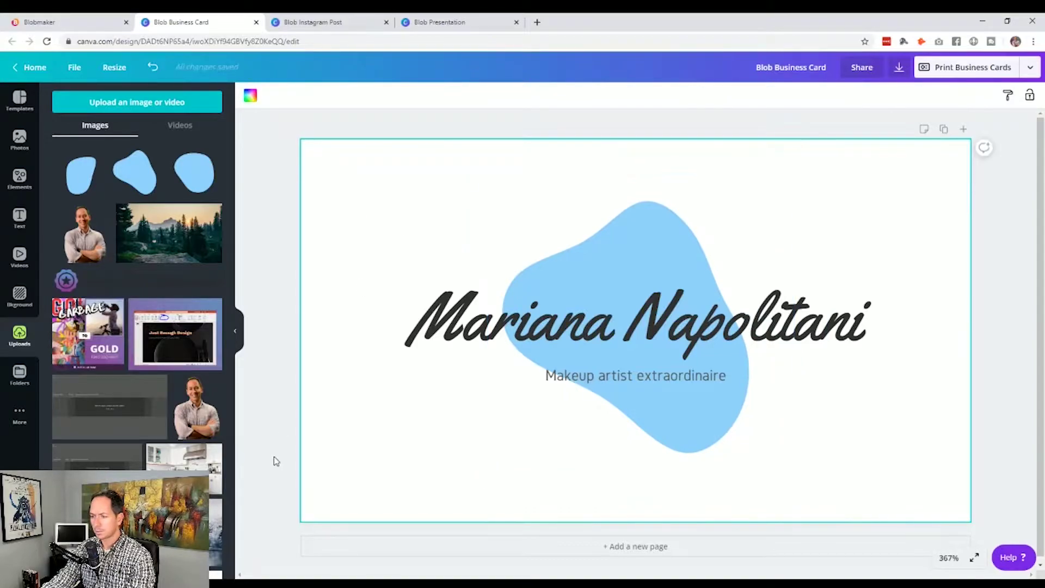
click(272, 413)
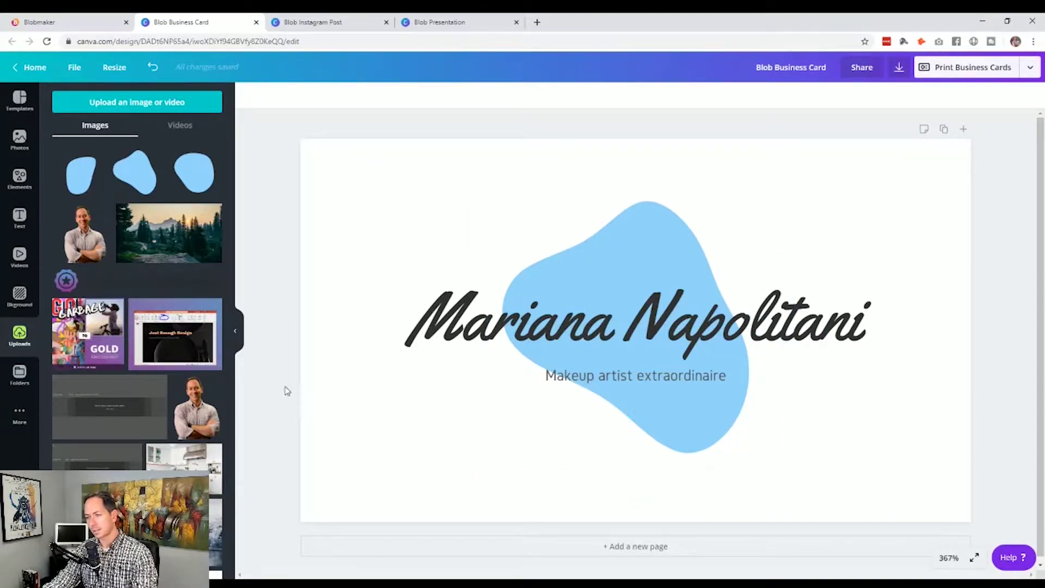
drag(658, 250, 740, 215)
drag(883, 453, 959, 525)
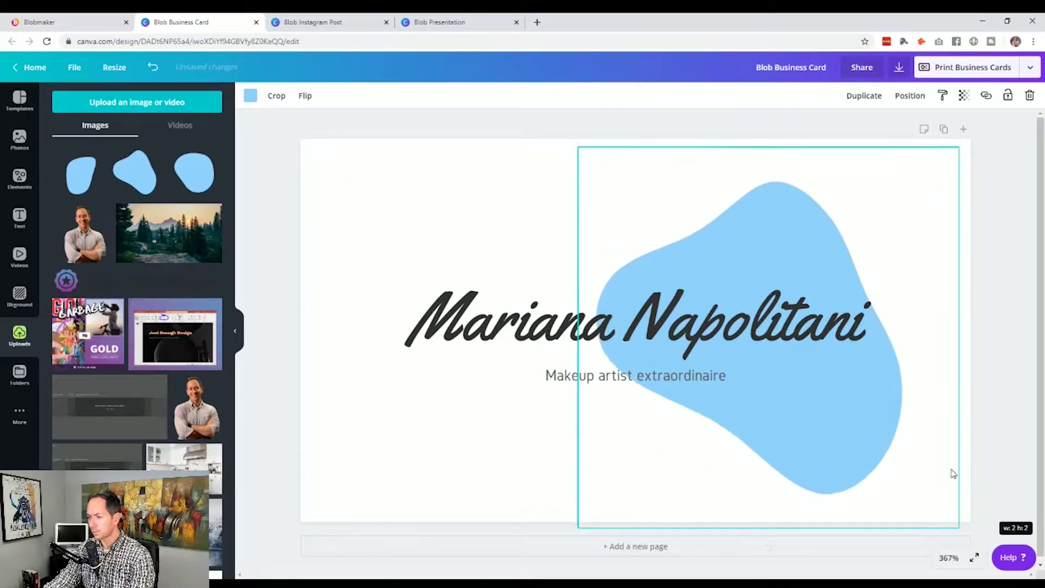
drag(766, 206, 922, 128)
drag(702, 224, 857, 202)
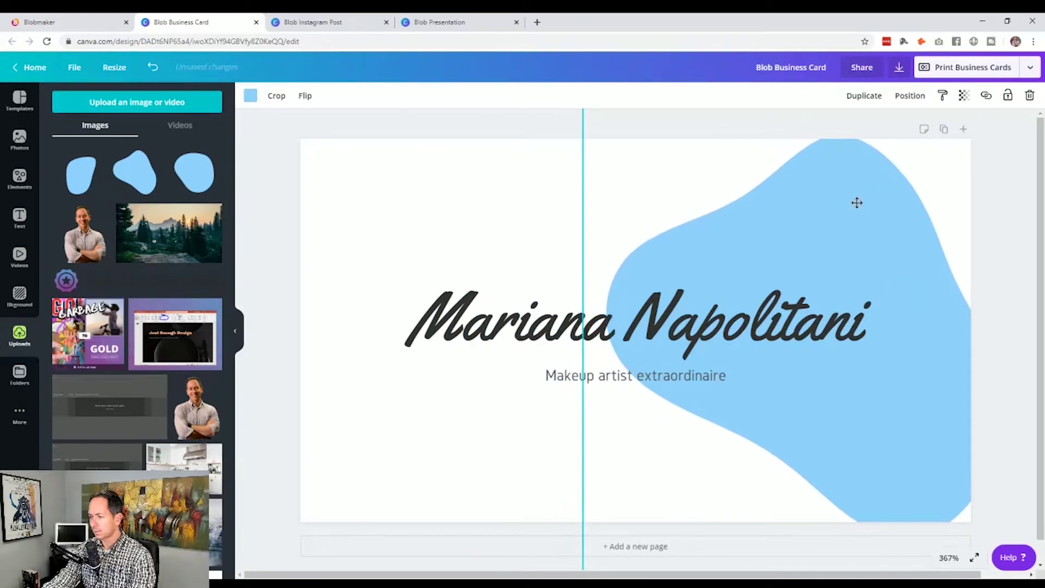
Step: Recolour the business card's blob orange
click(285, 295)
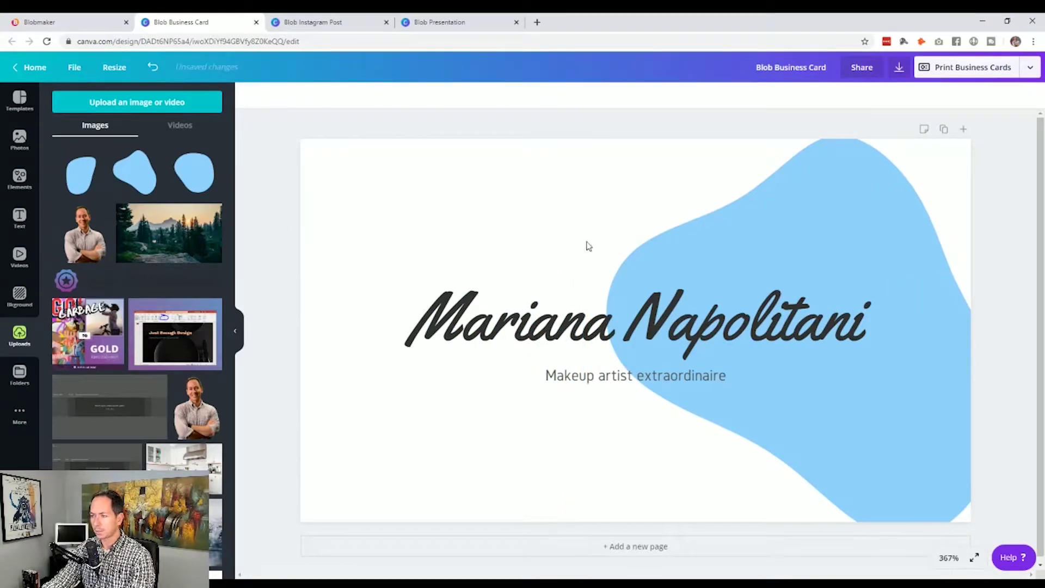
click(648, 238)
click(251, 98)
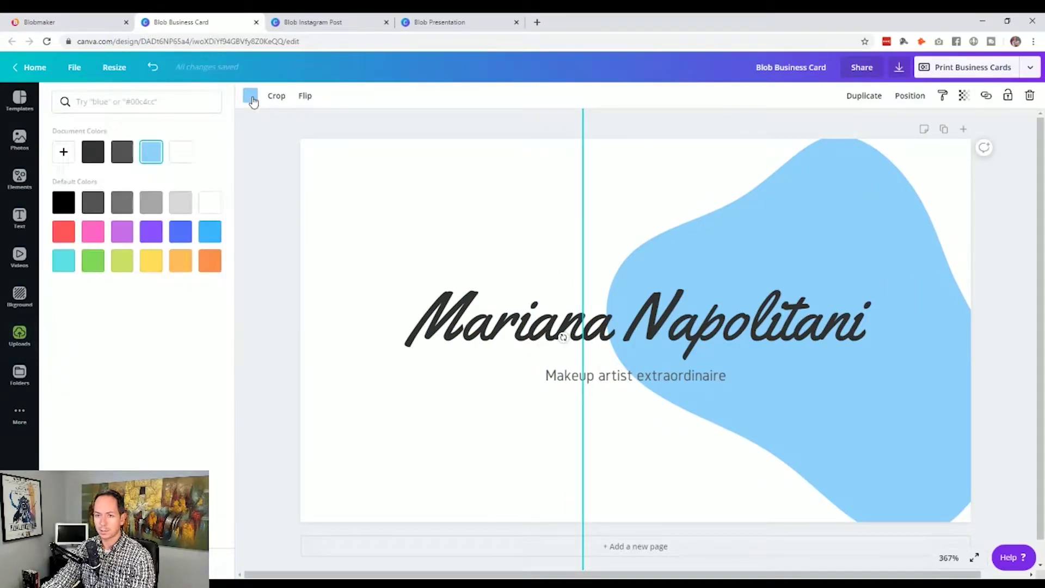
click(181, 232)
click(151, 233)
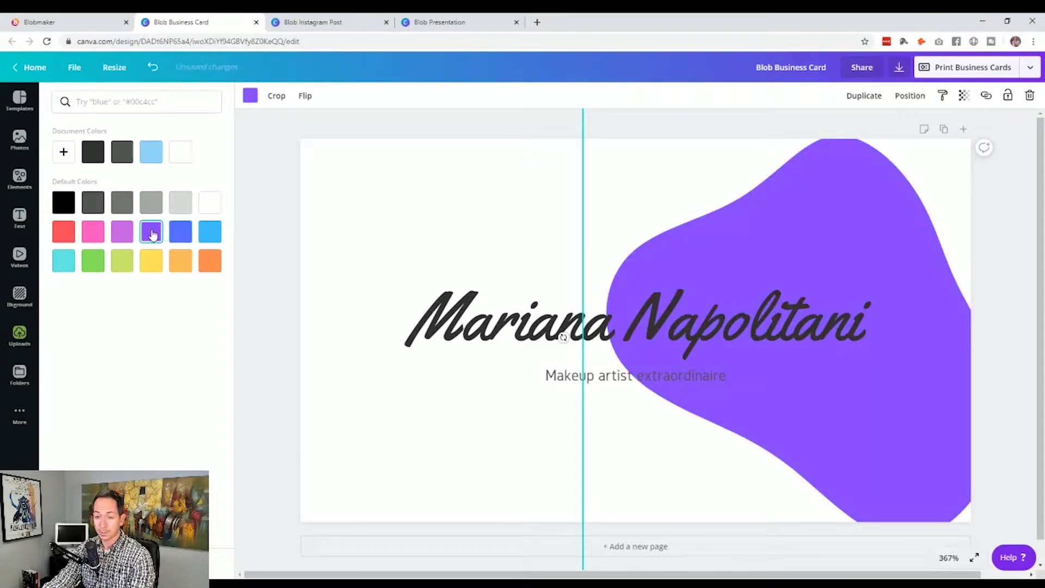
click(209, 261)
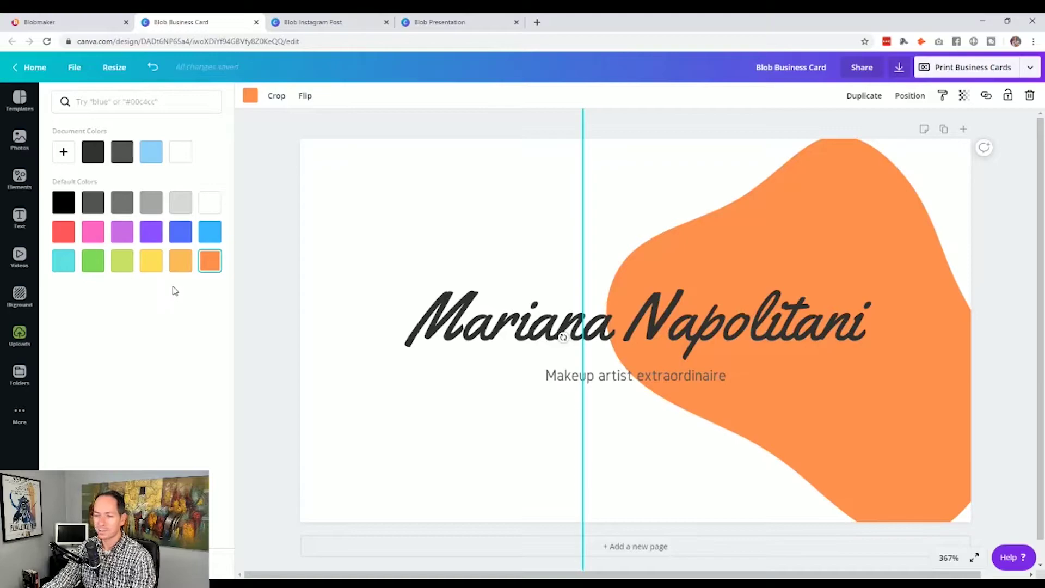
click(287, 240)
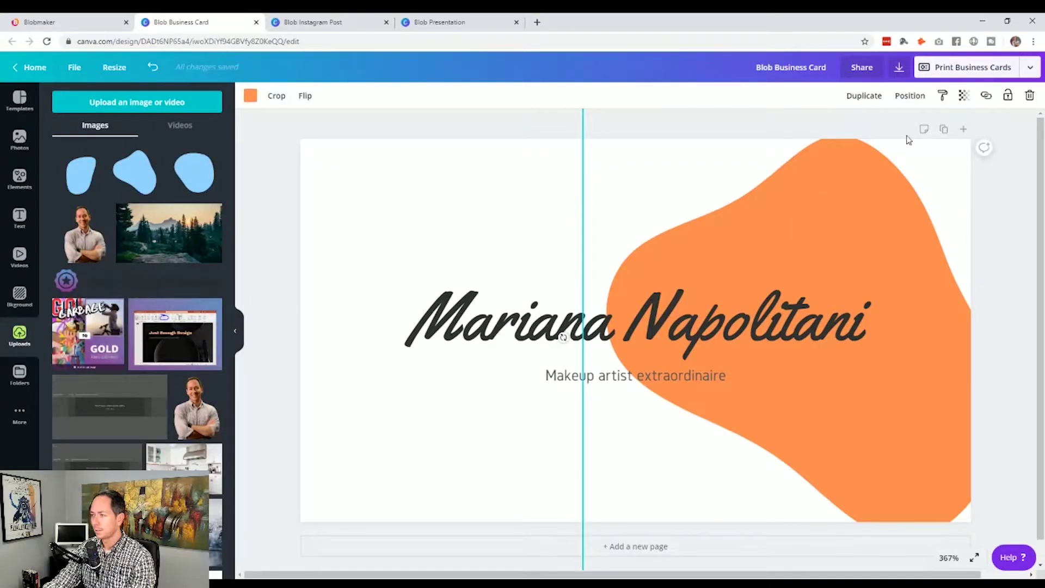
Step: Lower the orange blob's transparency to 27 for a soft peach look
click(964, 96)
drag(938, 124, 884, 131)
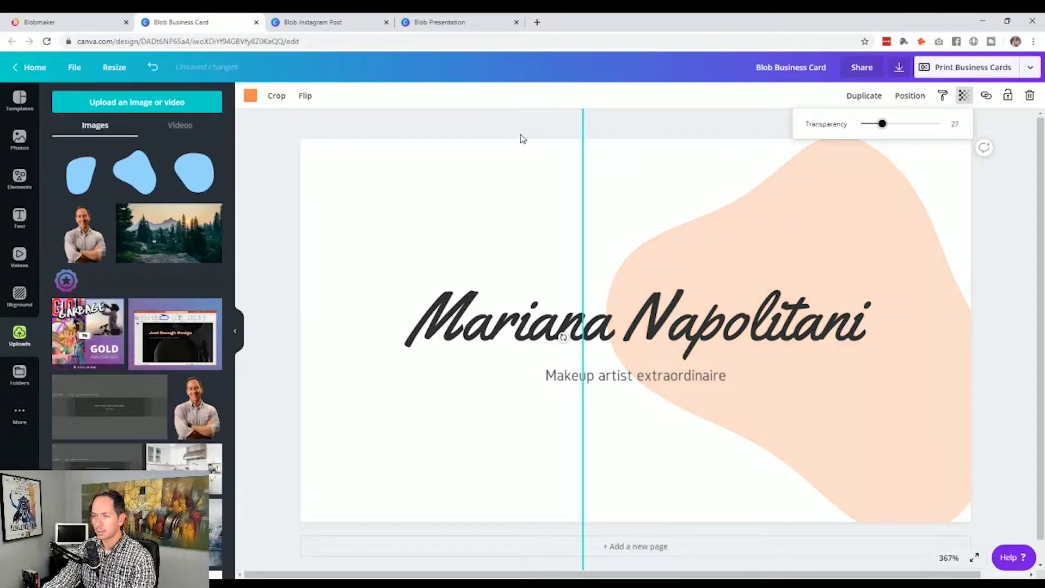
click(521, 135)
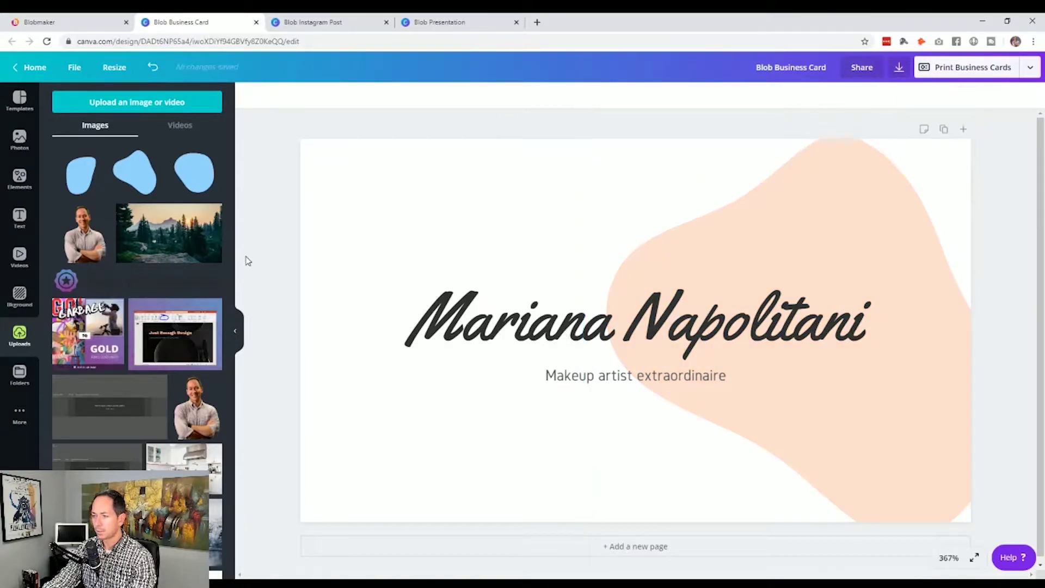
click(459, 179)
click(379, 128)
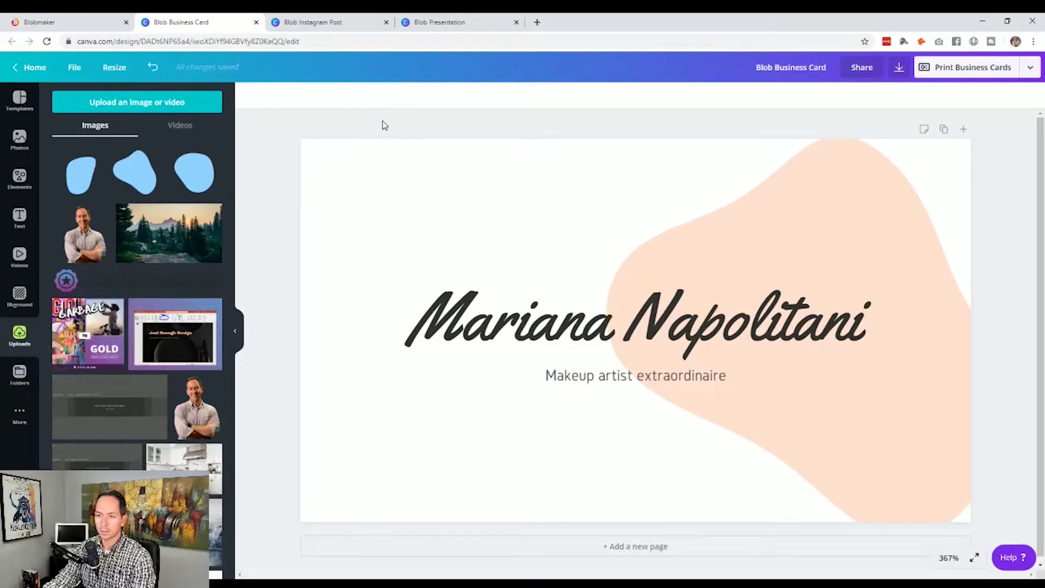
Step: Add the blue blob to the Blob Instagram Post and enlarge it behind the quote
click(326, 26)
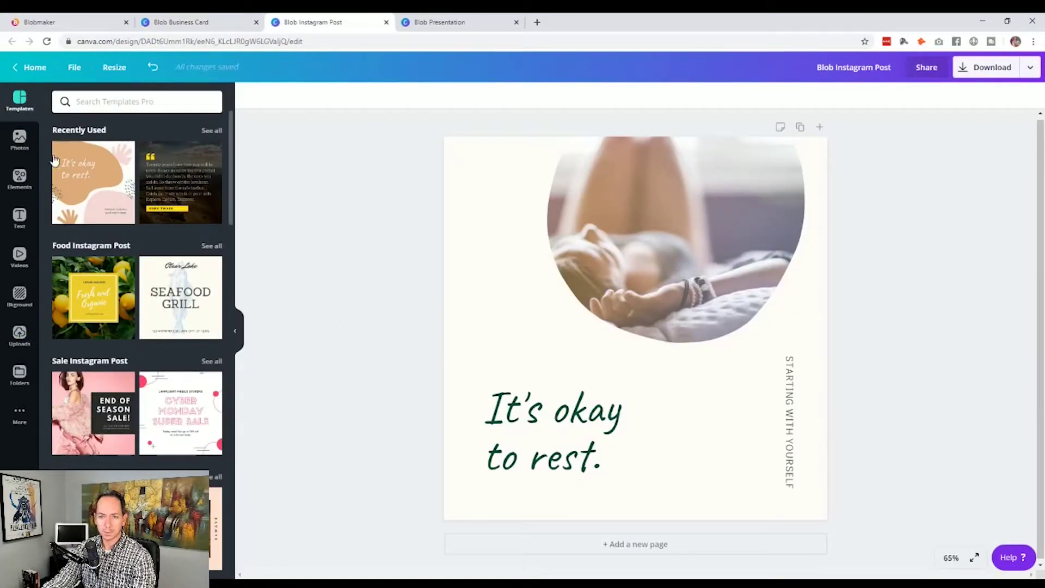
click(19, 336)
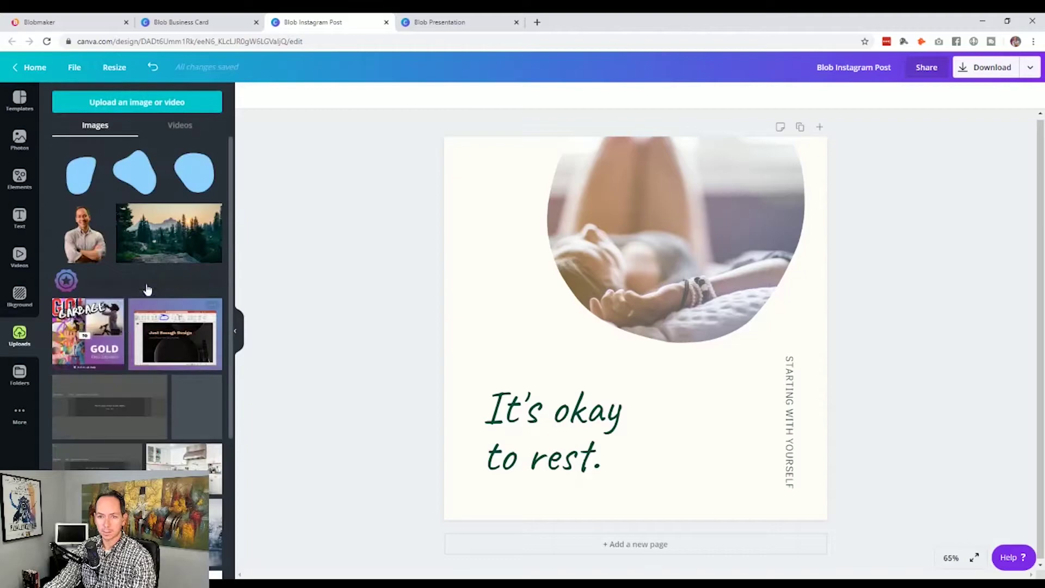
click(141, 178)
drag(577, 261, 574, 334)
drag(448, 205, 282, 145)
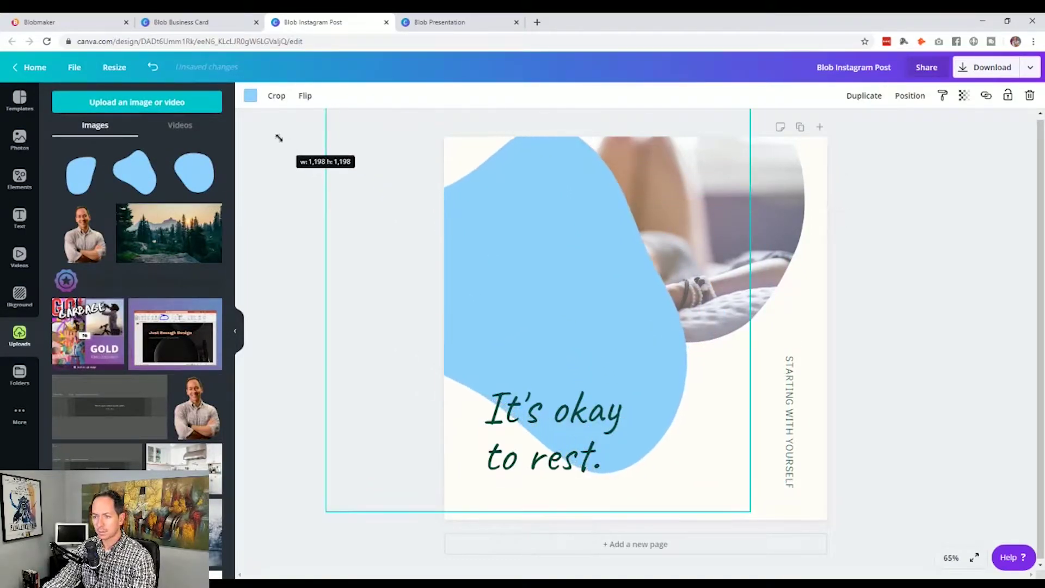
drag(530, 291, 526, 347)
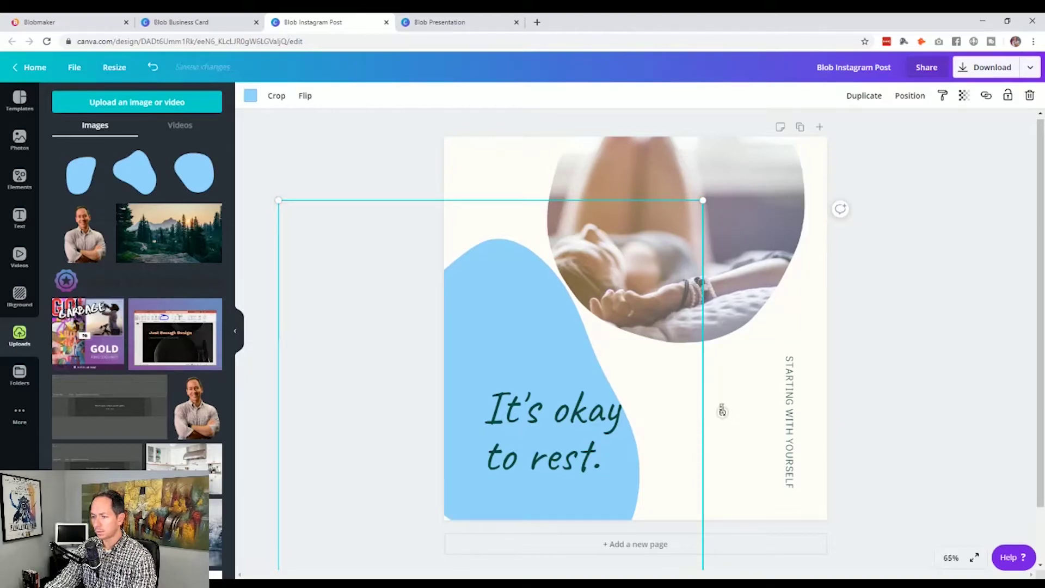
Step: Tilt and further enlarge the blob so it spills off the post's lower-left edges
drag(722, 410, 709, 334)
drag(619, 141, 648, 101)
drag(555, 327, 562, 397)
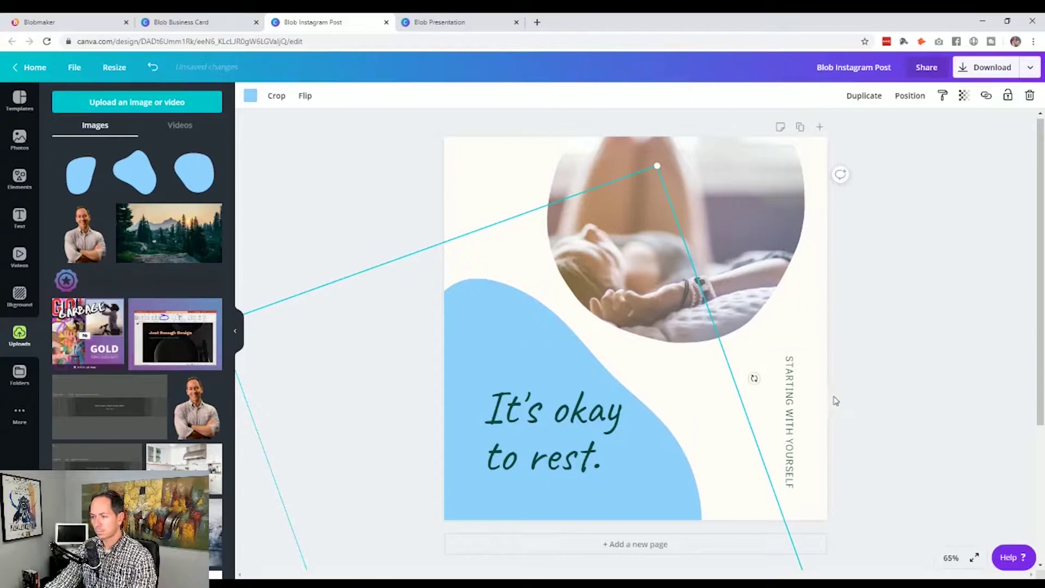
drag(755, 378, 735, 347)
drag(608, 144, 623, 113)
drag(497, 294, 509, 319)
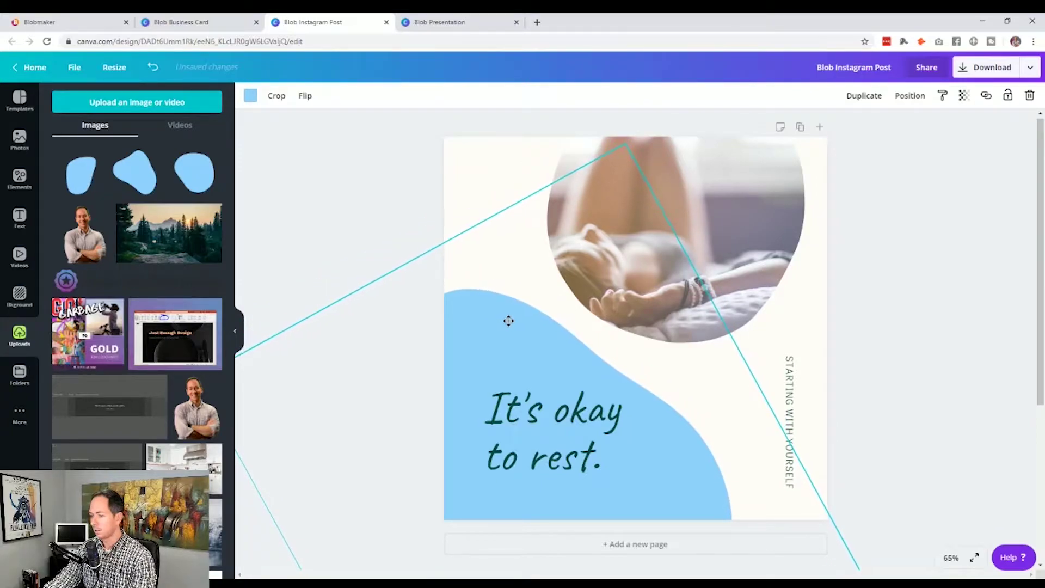
Step: Add the first uploaded blob, shrink and rotate it into the top-left corner
click(373, 202)
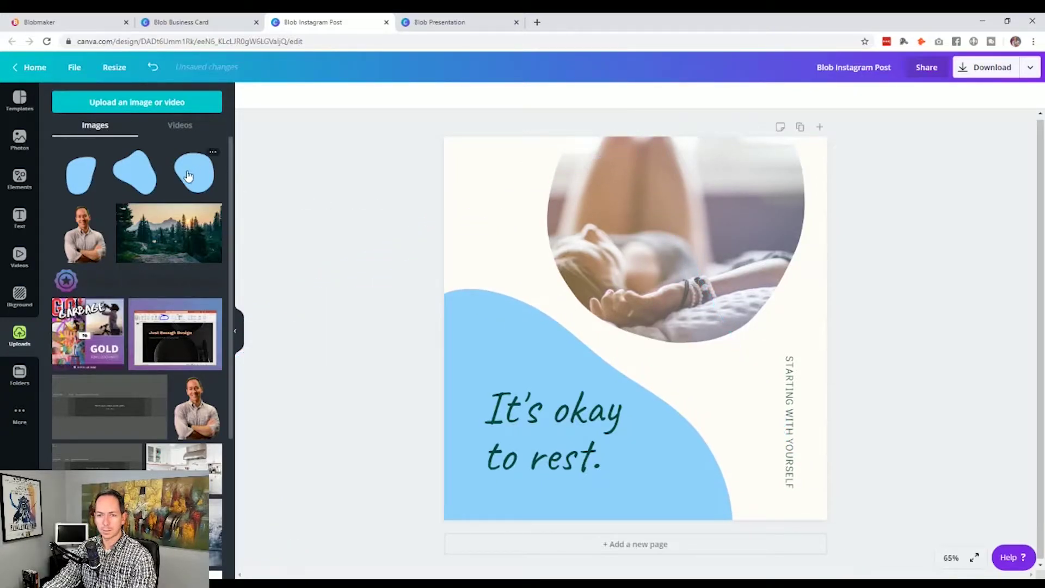
click(84, 177)
drag(665, 320, 543, 217)
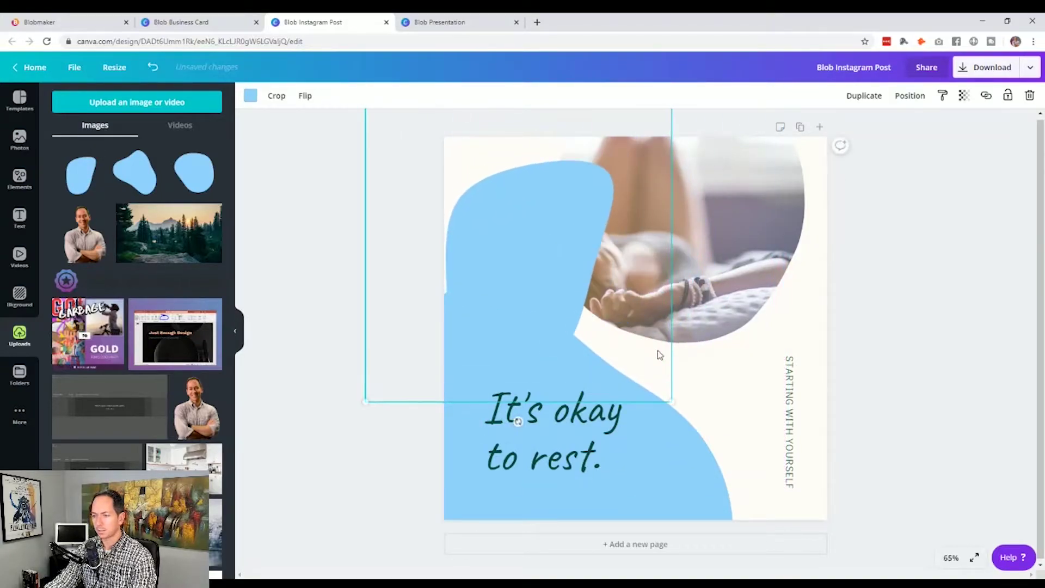
drag(672, 402, 528, 257)
drag(474, 168, 493, 193)
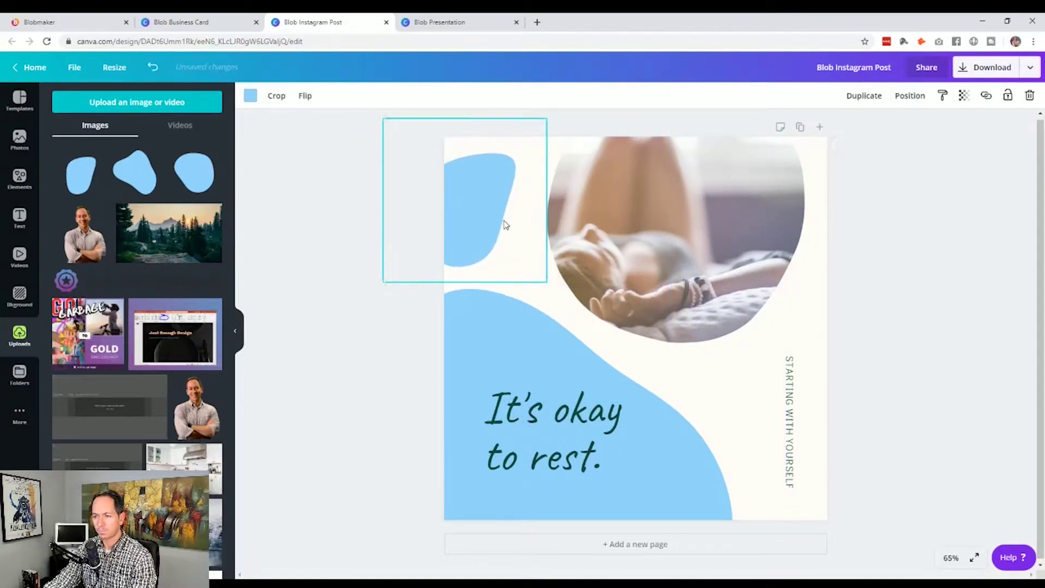
drag(464, 302, 439, 270)
drag(464, 183, 464, 170)
mouse_move(522, 262)
mouse_down()
mouse_move(548, 302)
mouse_move(528, 278)
mouse_up()
Step: Select both blobs and shift them slightly to the right together
click(391, 306)
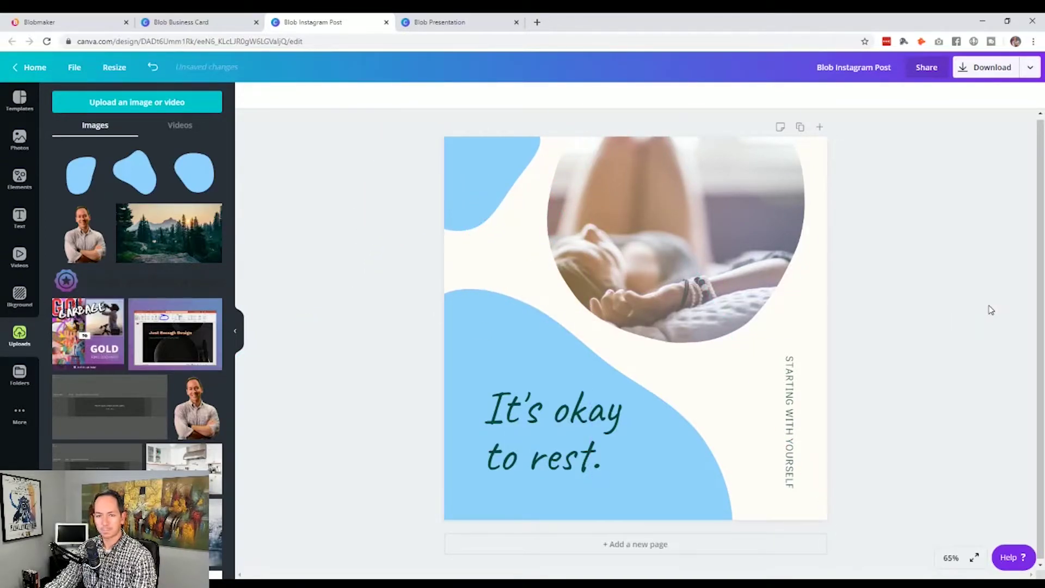
click(499, 327)
shift+click(467, 171)
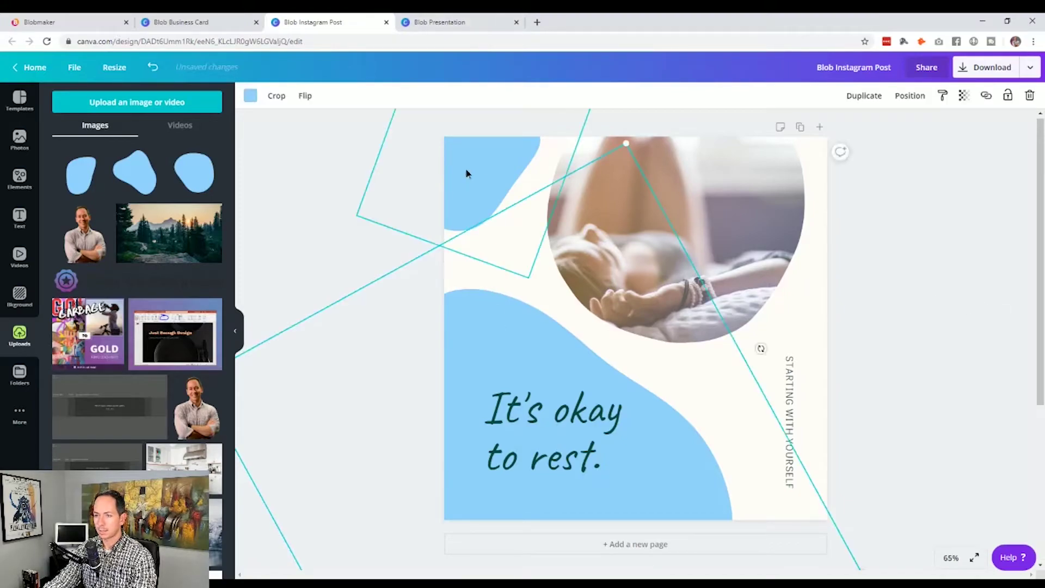
drag(482, 188, 485, 188)
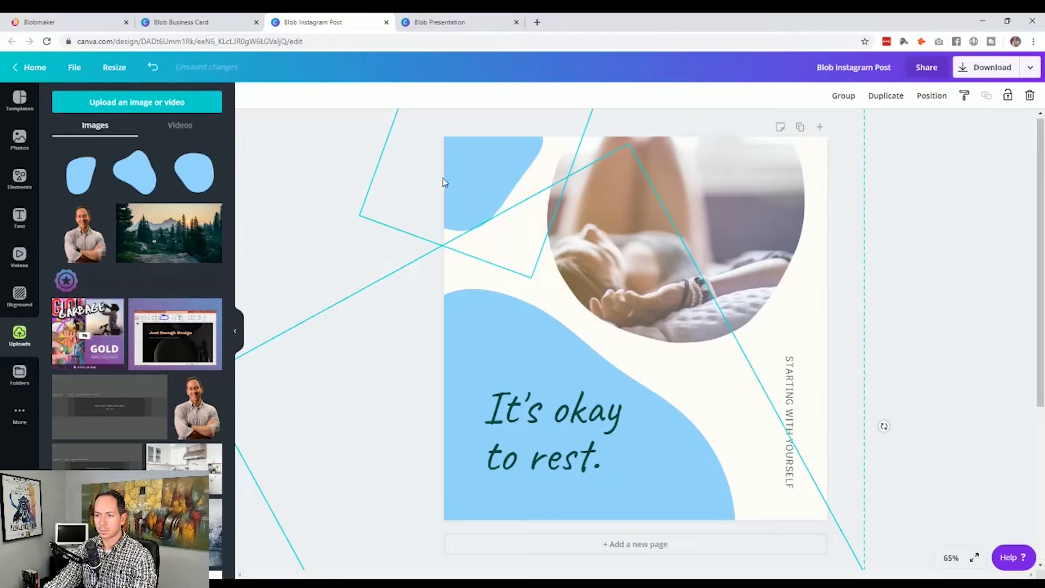
Step: Make the top-left blob dark green
click(914, 234)
click(466, 167)
click(249, 99)
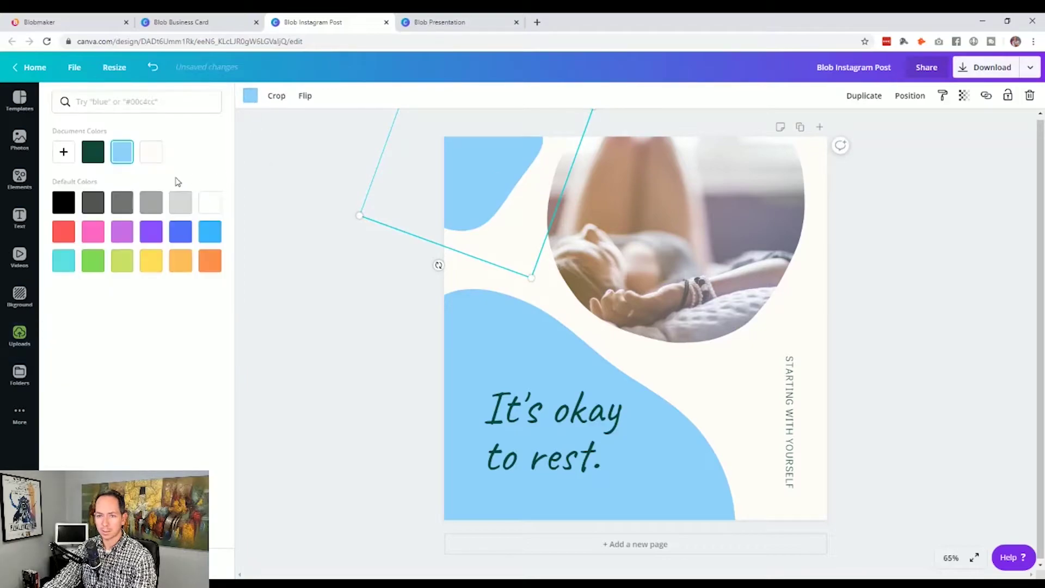
click(92, 151)
click(329, 193)
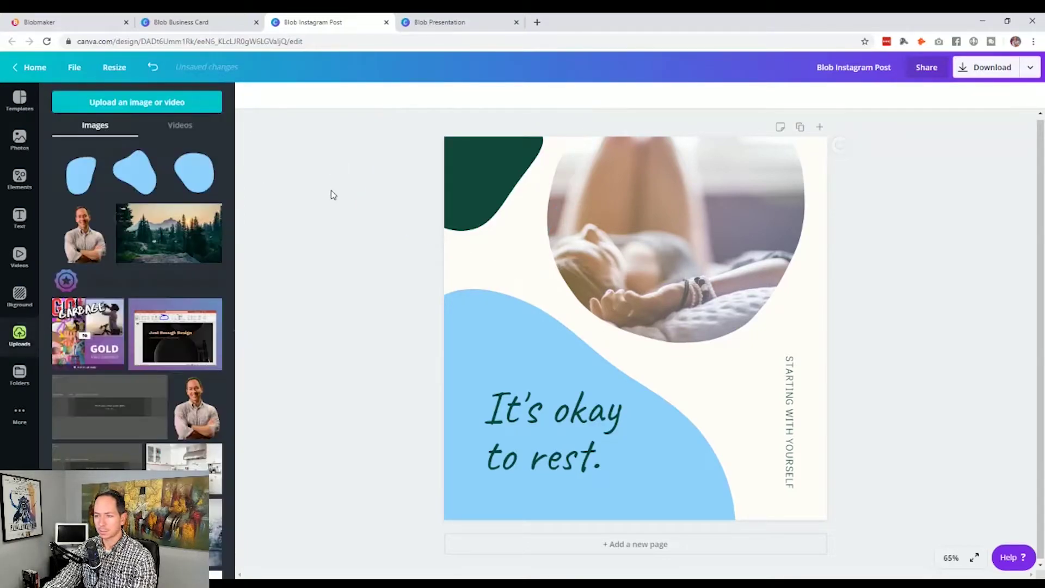
Step: Add an uploaded blob to the Blob Presentation slide and send it behind the beach photo
click(408, 20)
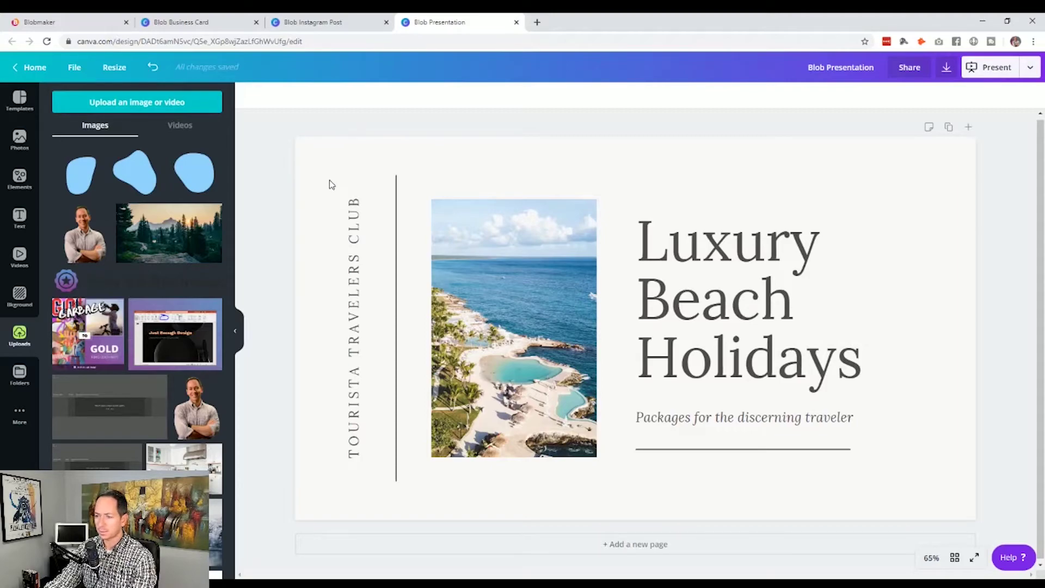
click(135, 172)
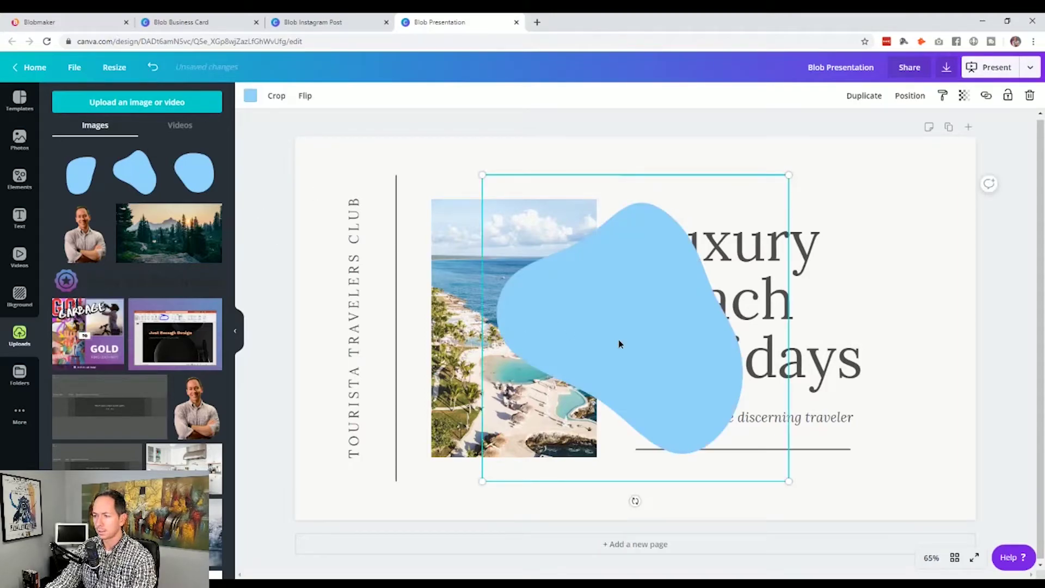
drag(619, 343, 472, 297)
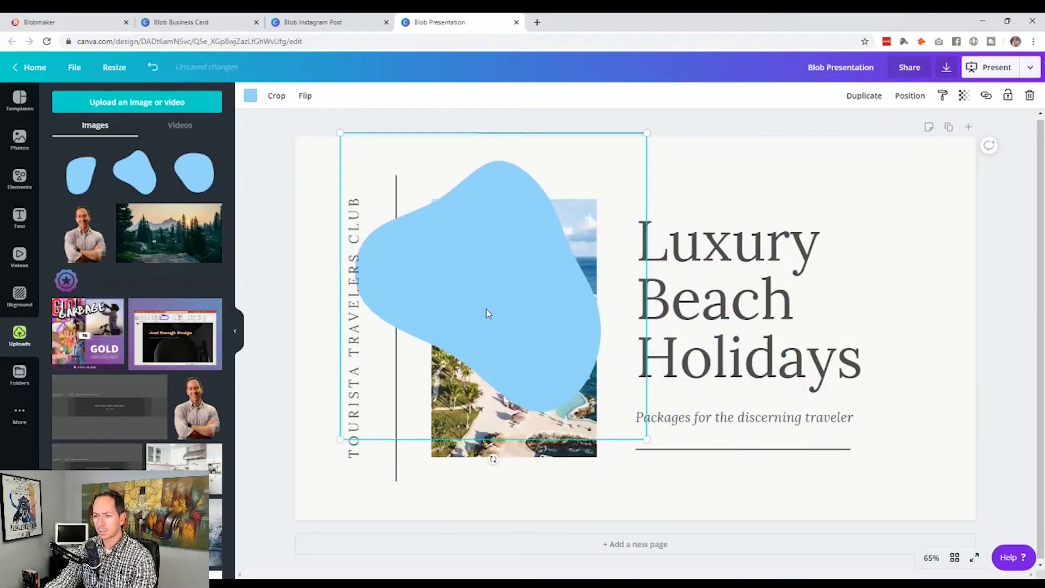
click(913, 100)
click(899, 132)
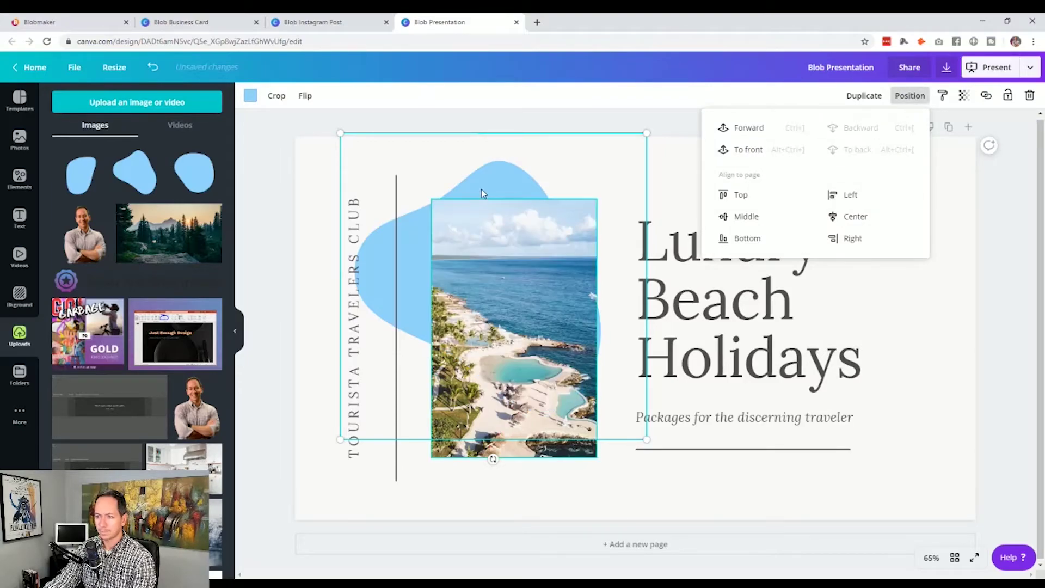
Step: Enlarge the blob past the slide's bottom edge and rotate it about 8 degrees
drag(501, 184, 478, 174)
drag(624, 429, 793, 556)
drag(563, 159, 461, 161)
drag(711, 333, 718, 368)
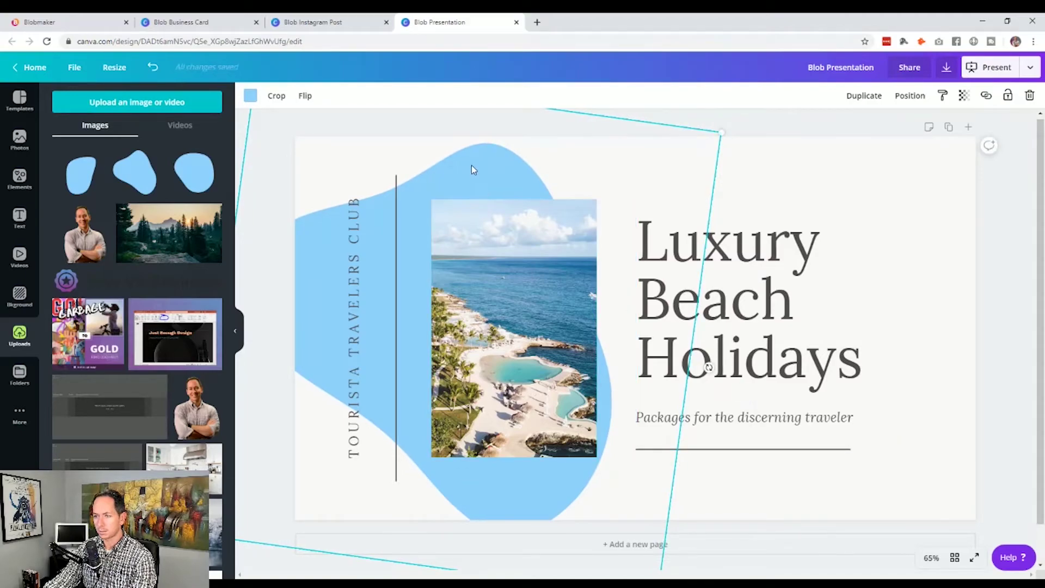
drag(474, 167, 477, 178)
click(674, 121)
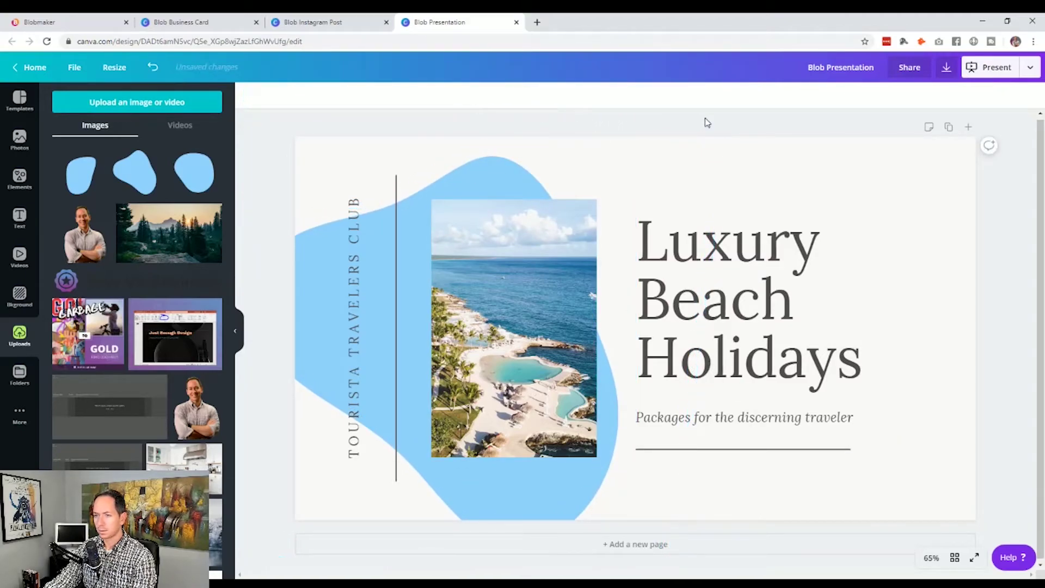
Step: Add the rounded third blob and shrink it into the slide's top-right corner
click(191, 180)
drag(672, 318, 842, 262)
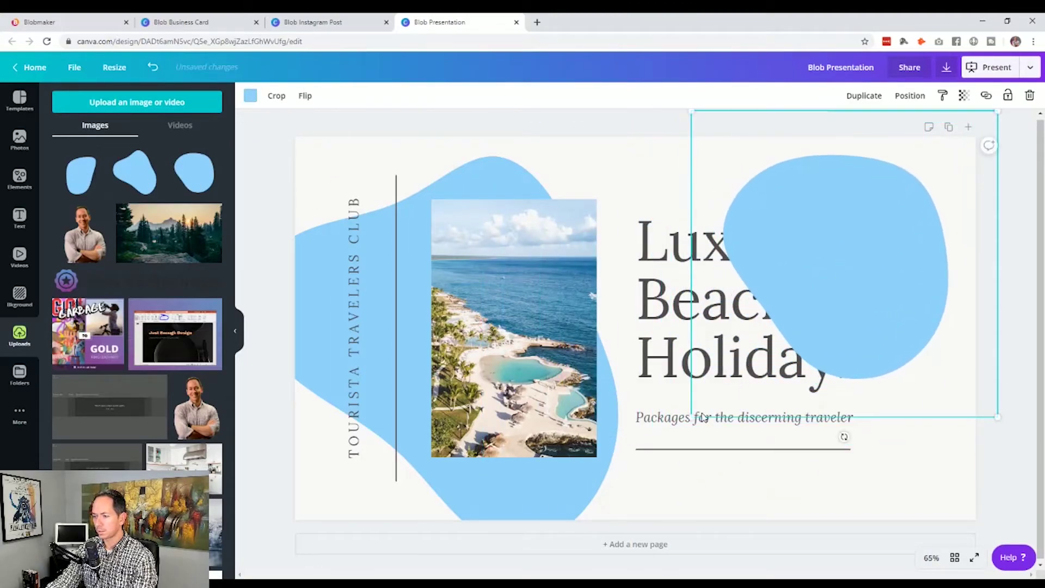
drag(695, 413, 909, 196)
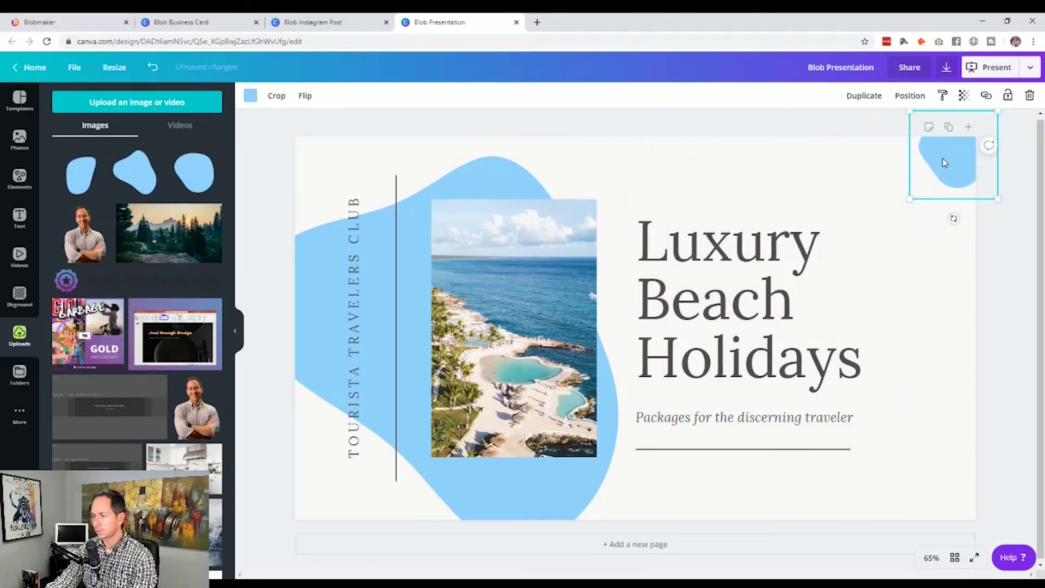
drag(942, 160, 918, 185)
drag(886, 226, 908, 204)
drag(941, 169, 943, 165)
click(997, 265)
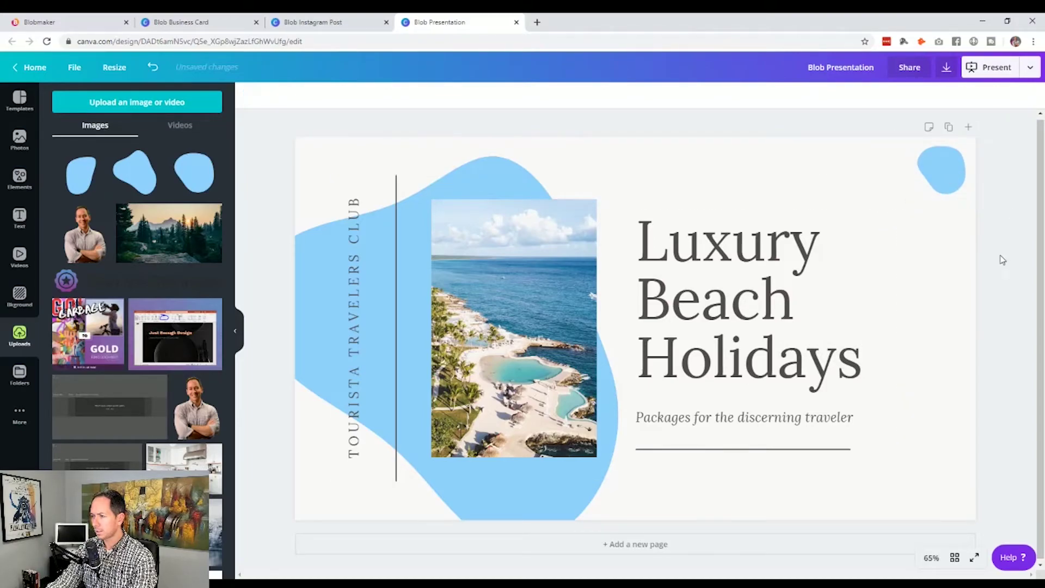
Step: Back in Blobmaker, regenerate the orange blob until it's broad on top and tapers below
click(48, 22)
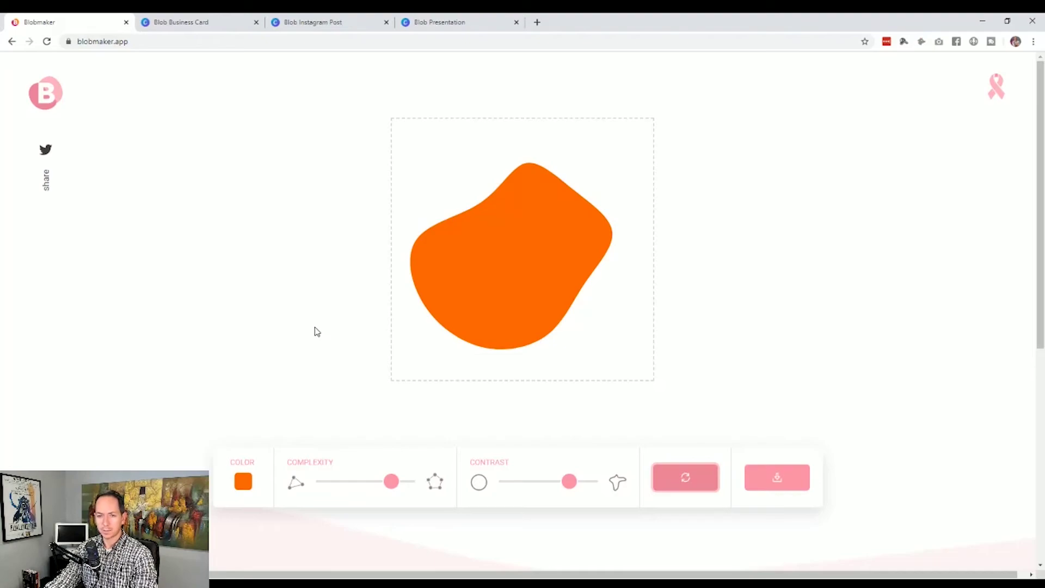
click(681, 482)
click(692, 484)
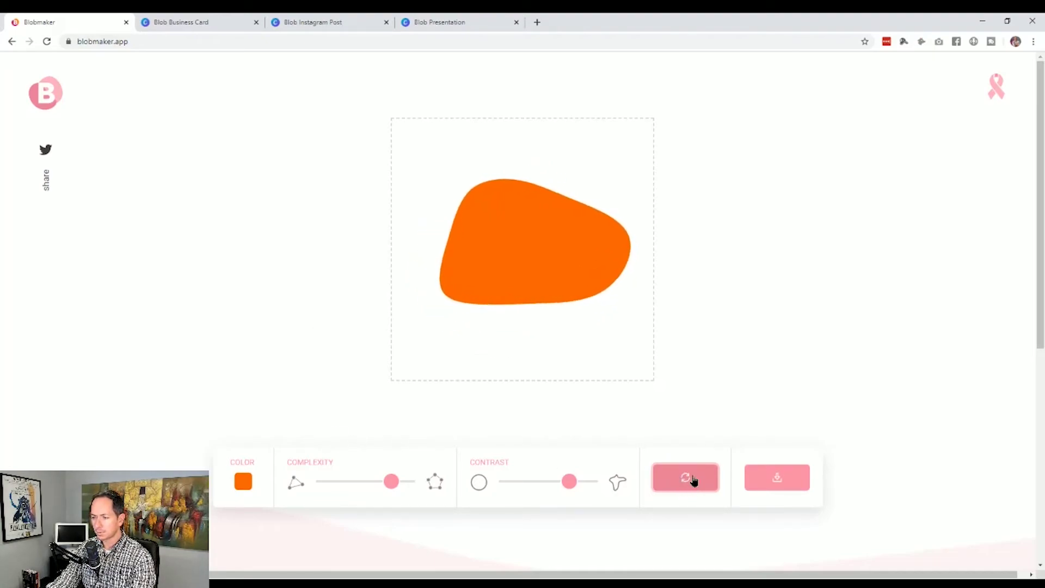
click(691, 484)
click(692, 483)
click(692, 482)
click(694, 485)
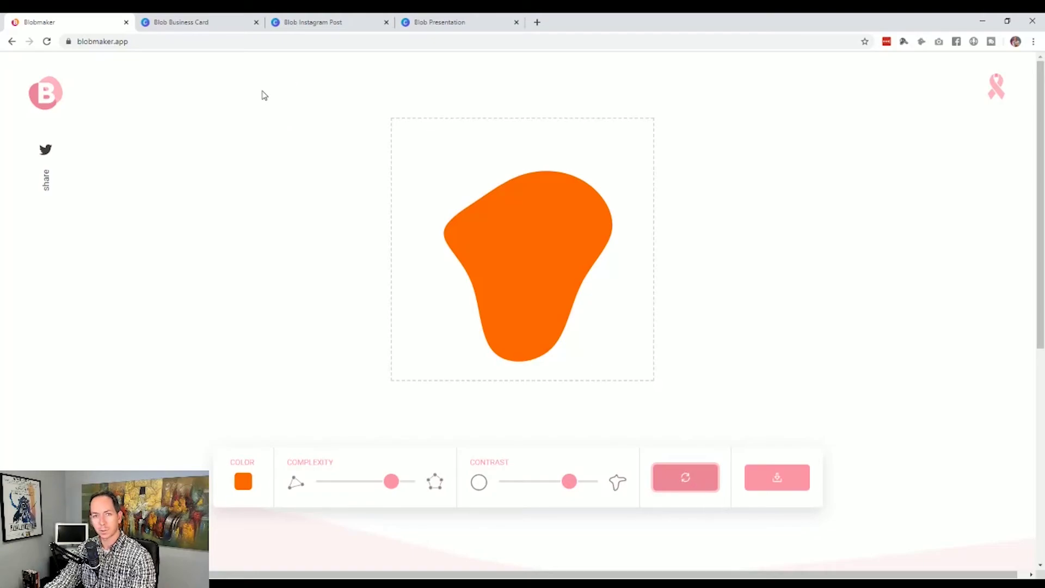
Step: Review the business card and Instagram post designs, ending on the presentation slide
click(185, 22)
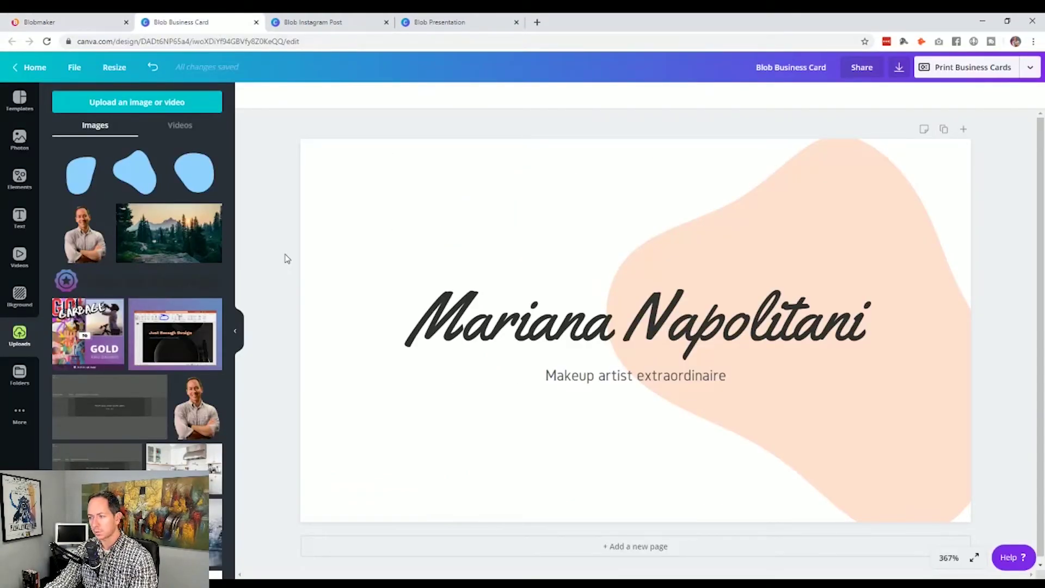
click(308, 24)
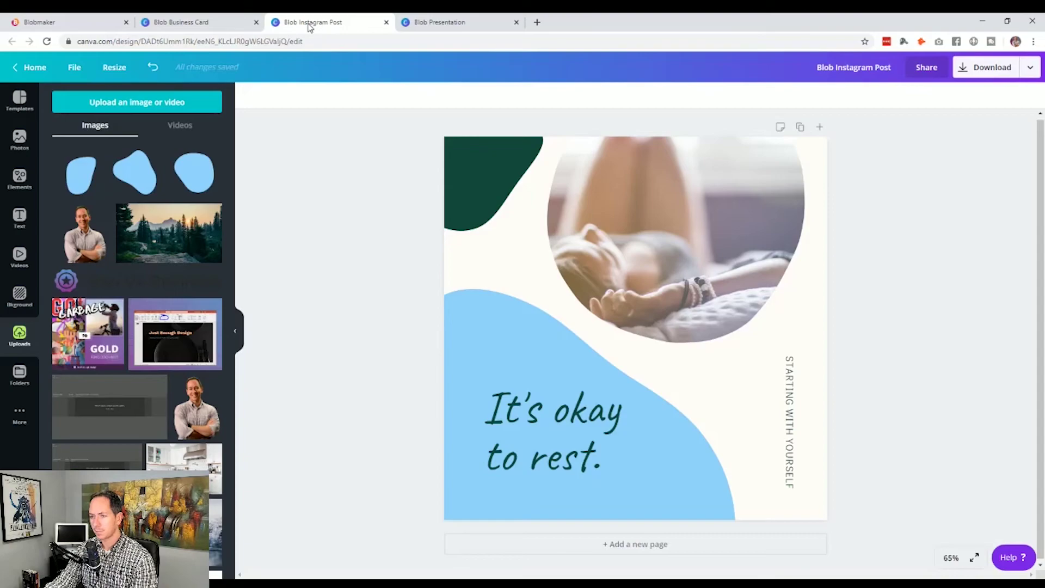
click(456, 25)
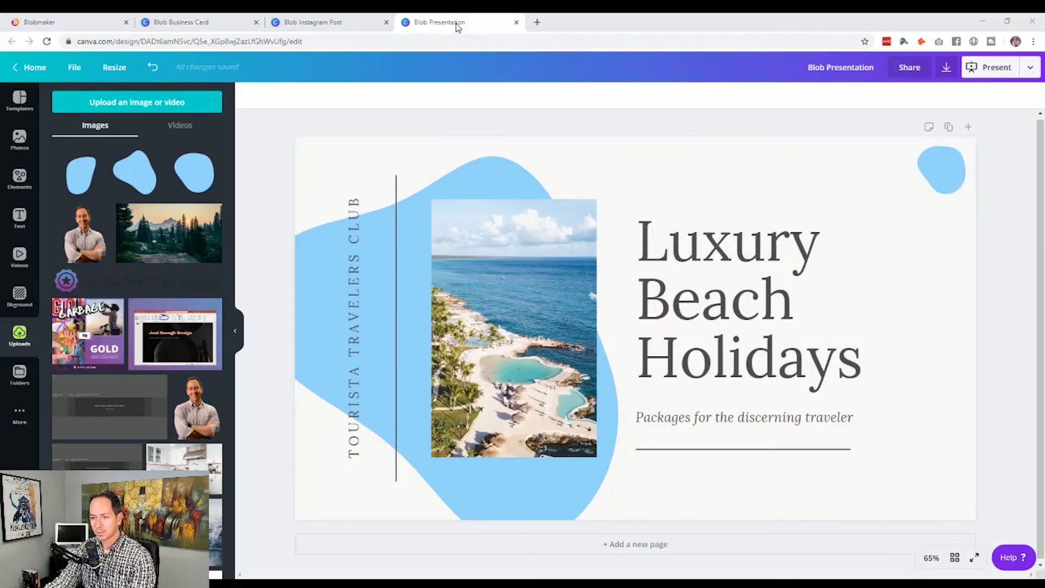